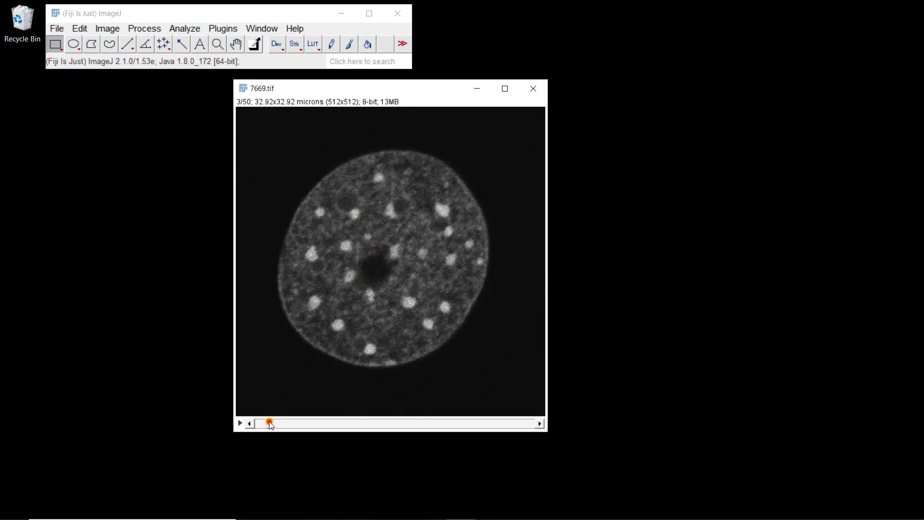
- Set the 7669.tif stack to slice 1 and draw a straight line about 18 microns long across the central row of bright spots
mouse_move(270, 422)
mouse_down()
mouse_move(257, 424)
mouse_move(270, 425)
mouse_up()
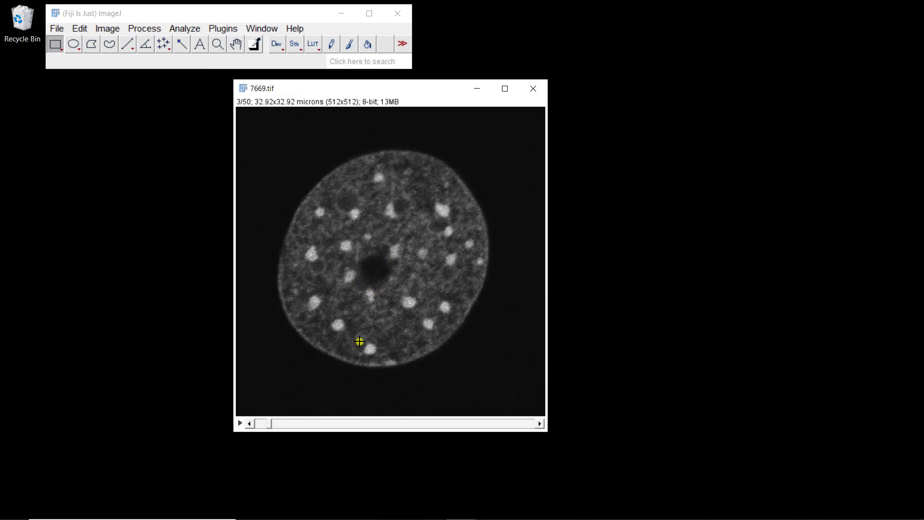
mouse_move(270, 422)
mouse_down()
mouse_move(347, 405)
mouse_move(254, 414)
mouse_up()
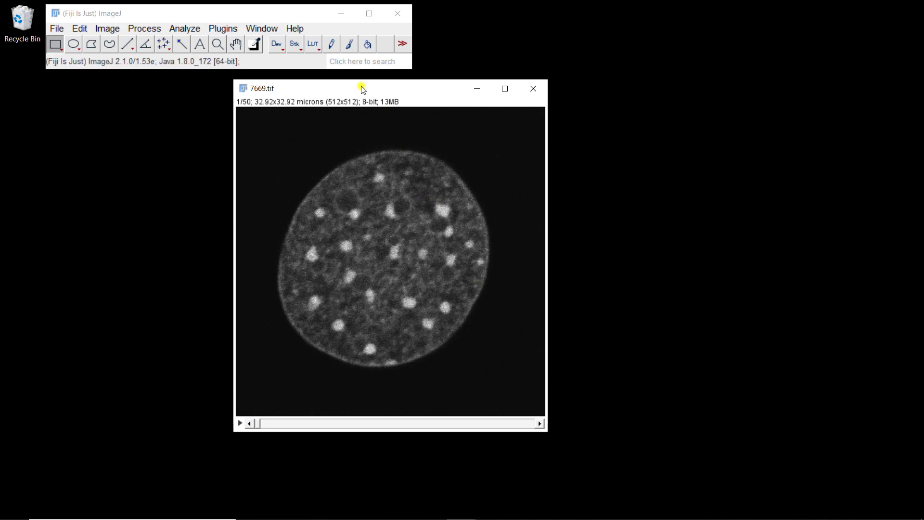
drag(361, 90, 312, 94)
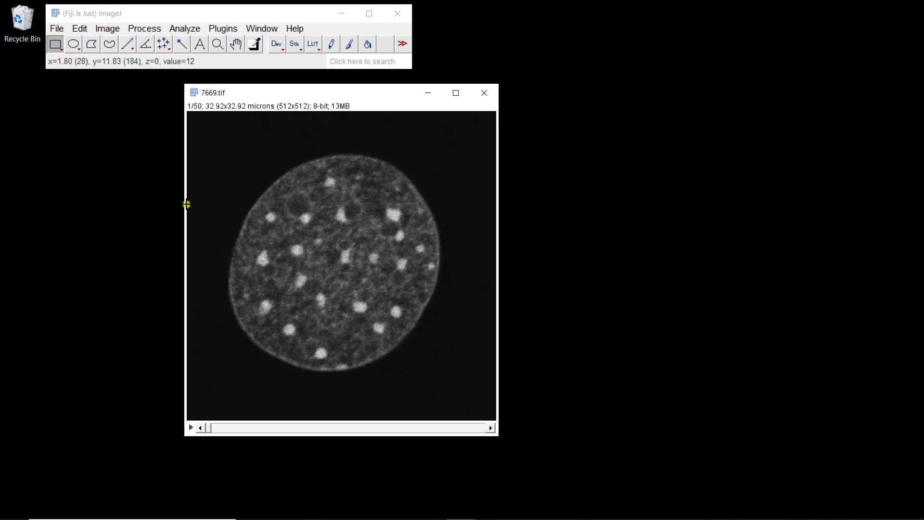
click(128, 46)
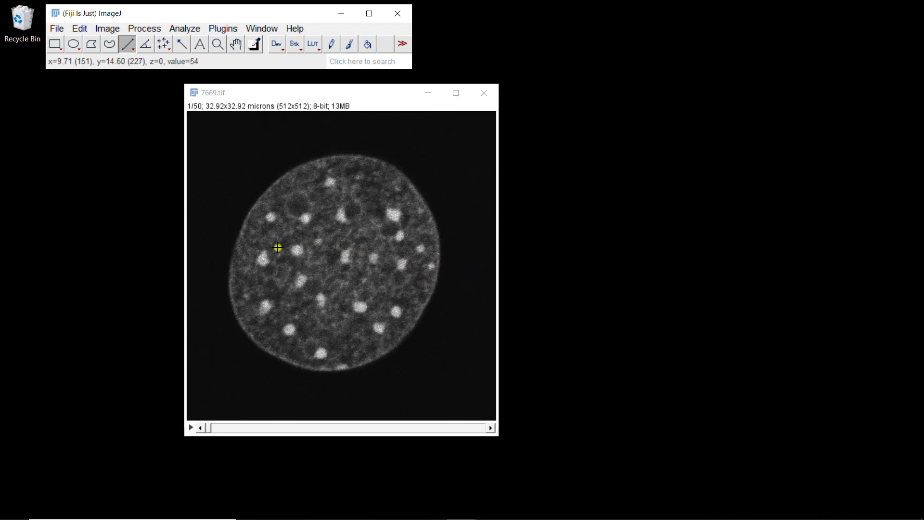
drag(278, 249, 448, 266)
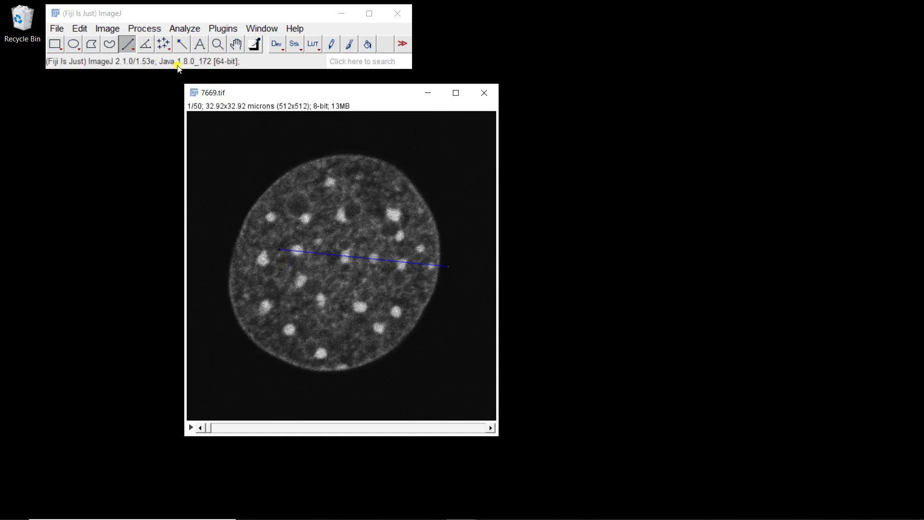
- Plot the gray-value profile along the line and place the plot window beside the image
click(186, 28)
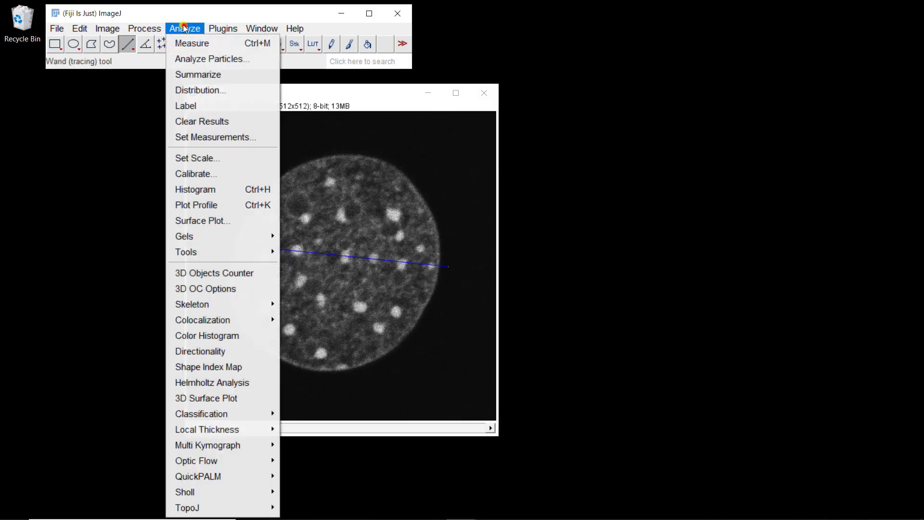
click(220, 210)
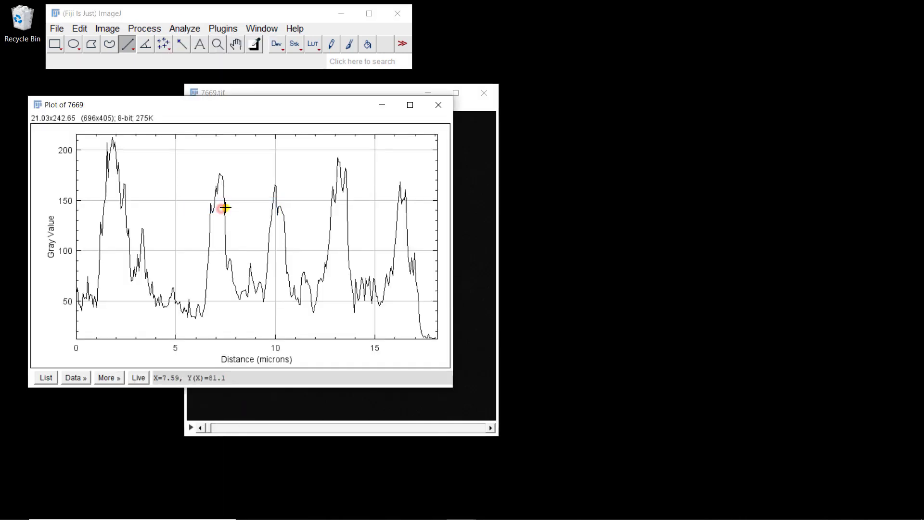
drag(196, 107, 640, 114)
drag(316, 92, 240, 95)
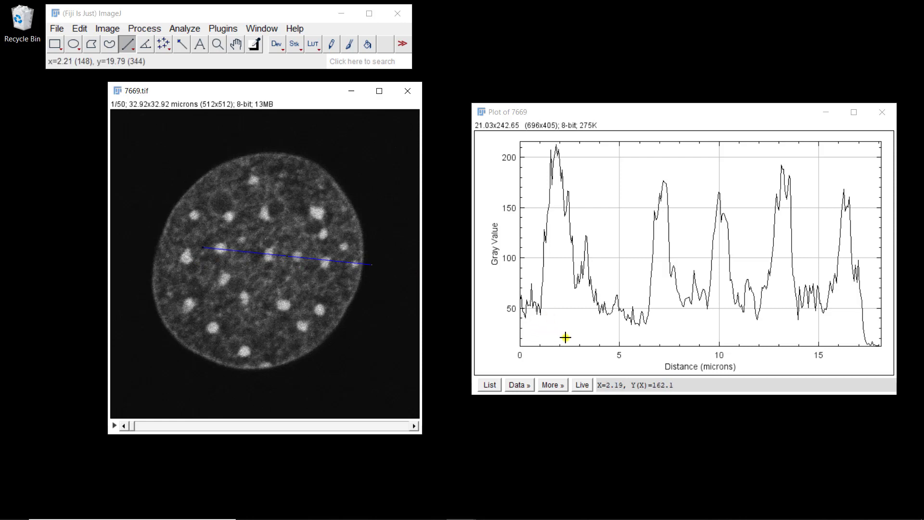
- Turn on live updating for the profile plot and advance the image stack one slice at a time to slice 12
mouse_move(567, 347)
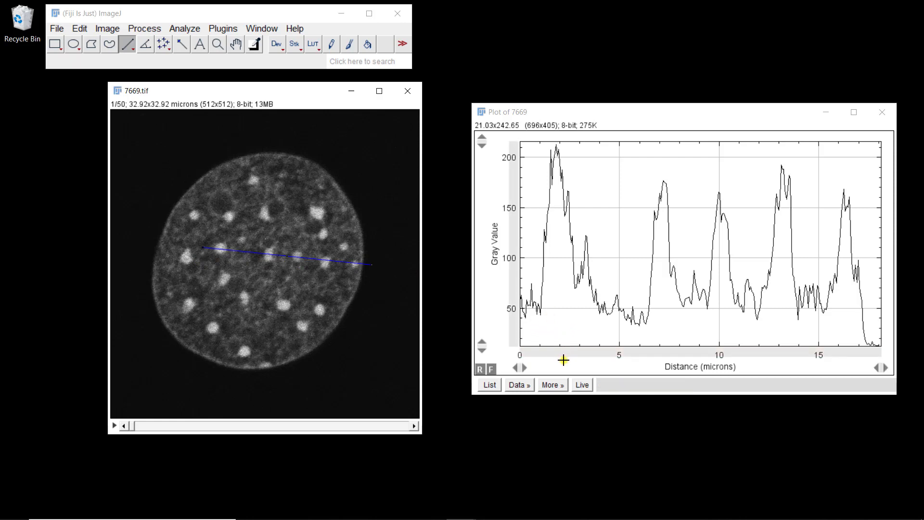
click(583, 385)
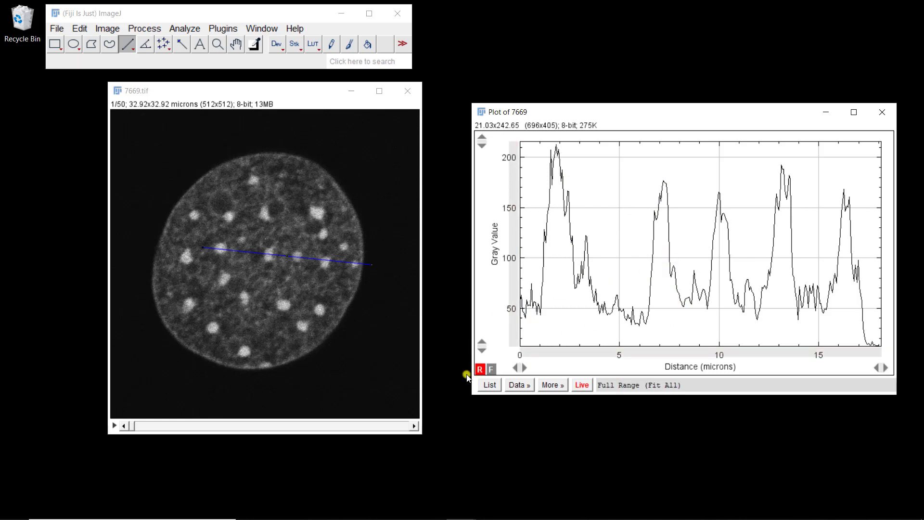
click(415, 426)
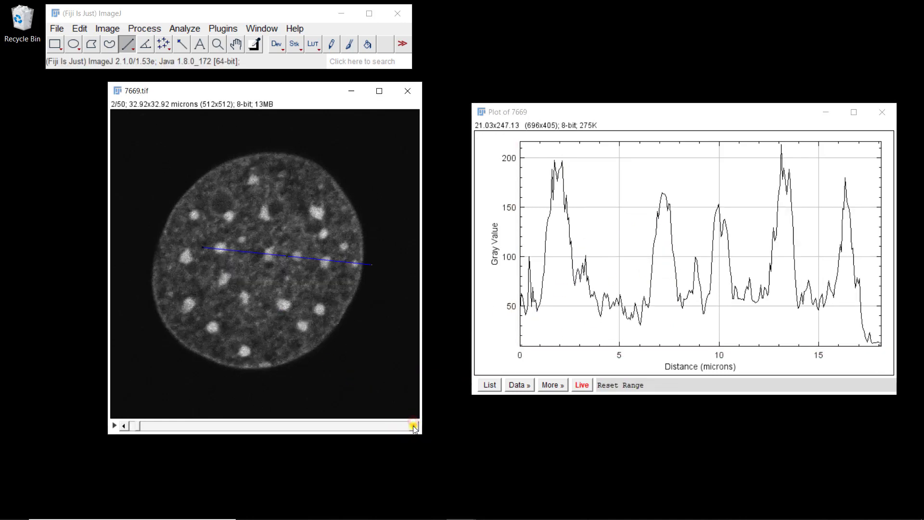
click(415, 425)
click(415, 426)
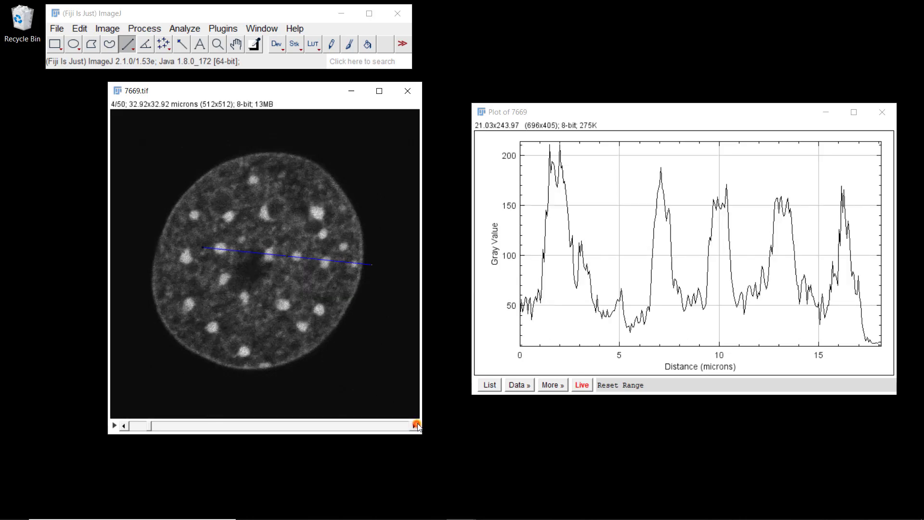
click(415, 426)
click(415, 425)
click(415, 425)
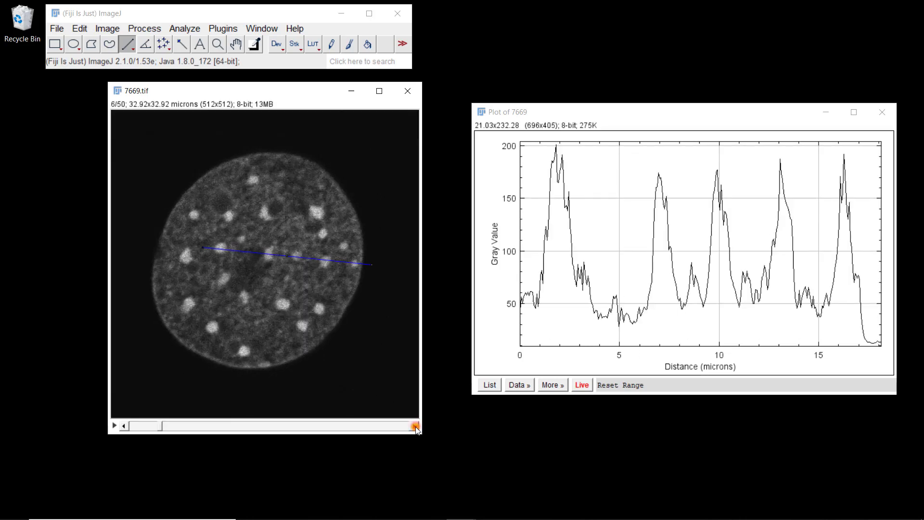
click(415, 426)
click(415, 426)
click(415, 425)
click(415, 425)
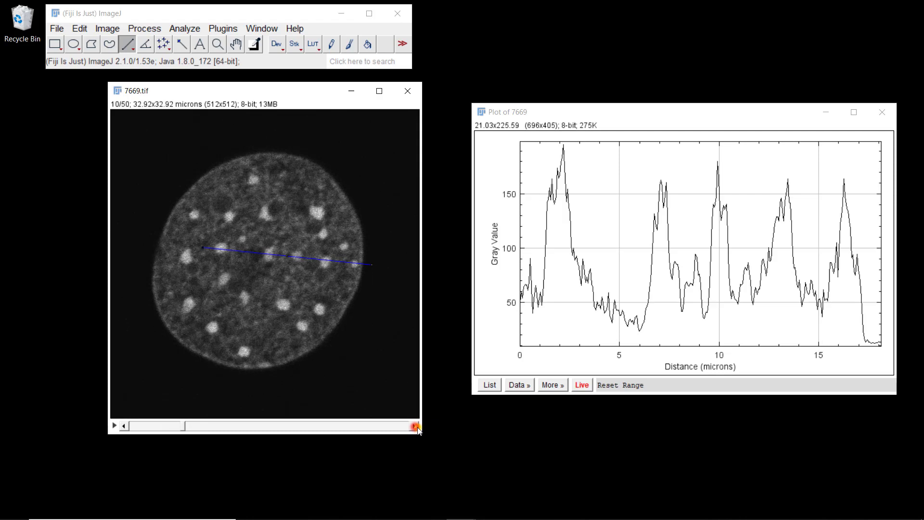
click(415, 426)
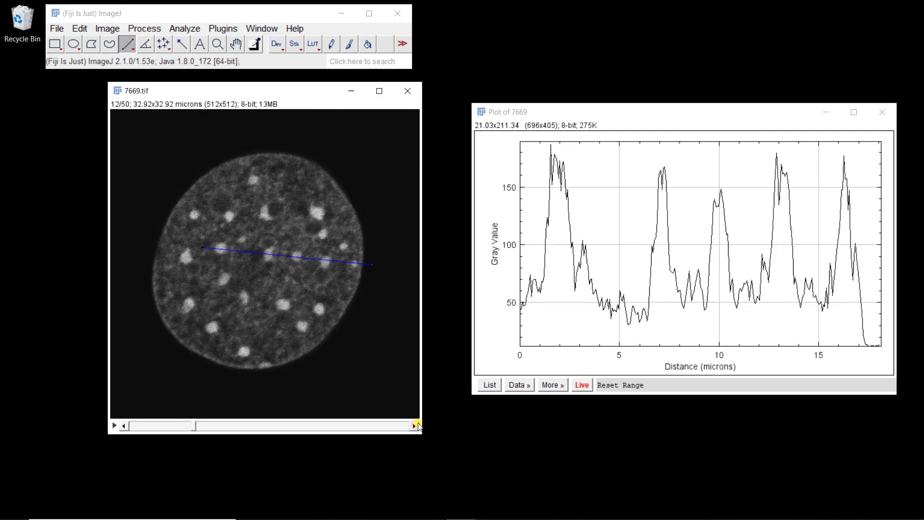
- Review the plot's data commands and its axis options, keeping the grid, tick, label and font settings as they are
mouse_move(644, 357)
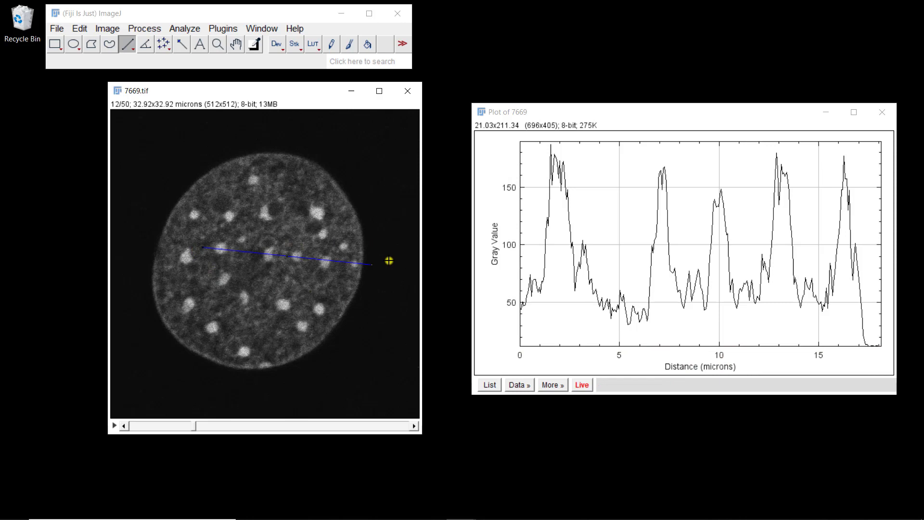
mouse_move(859, 354)
click(521, 383)
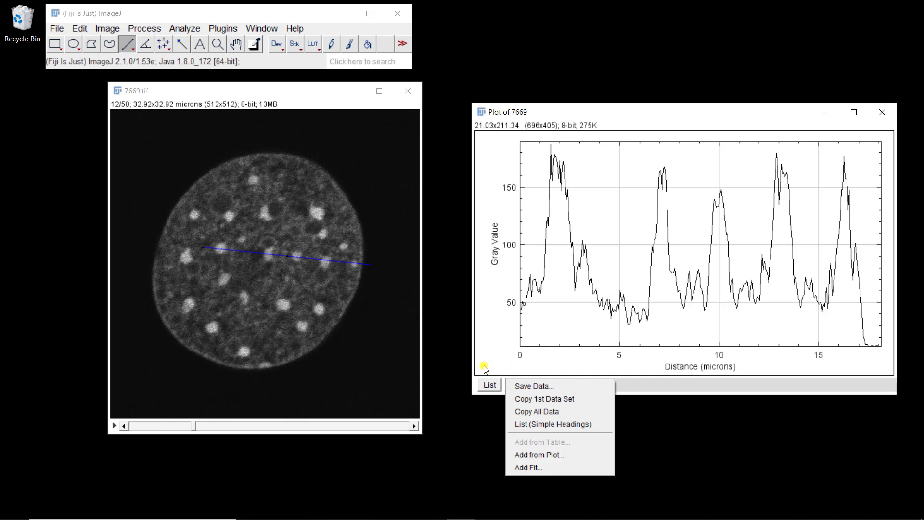
click(499, 360)
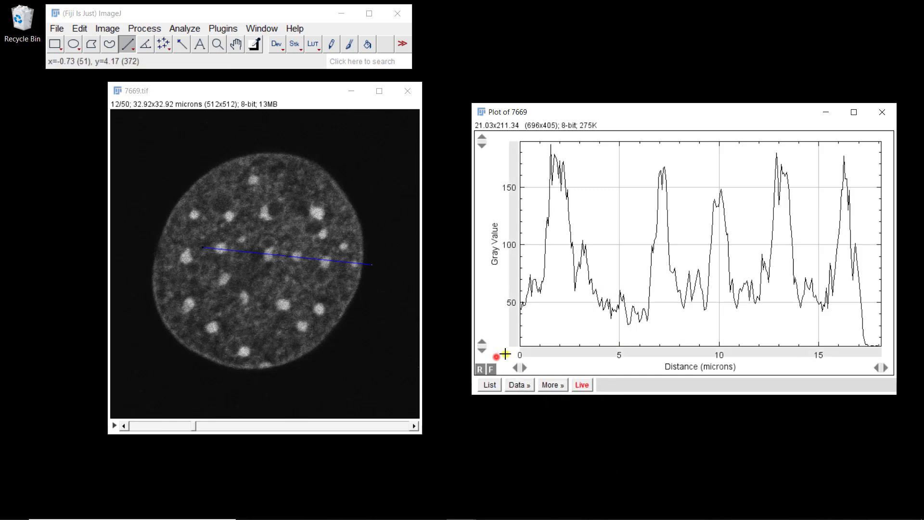
click(552, 384)
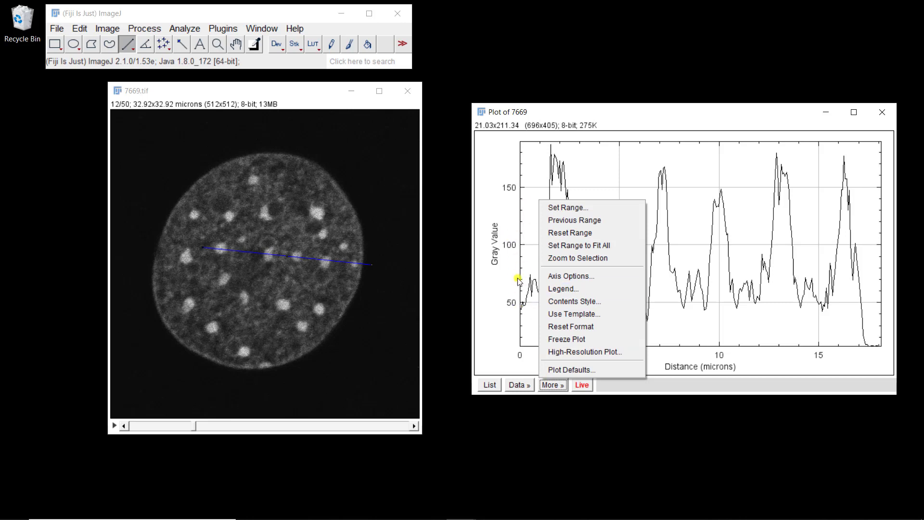
click(560, 273)
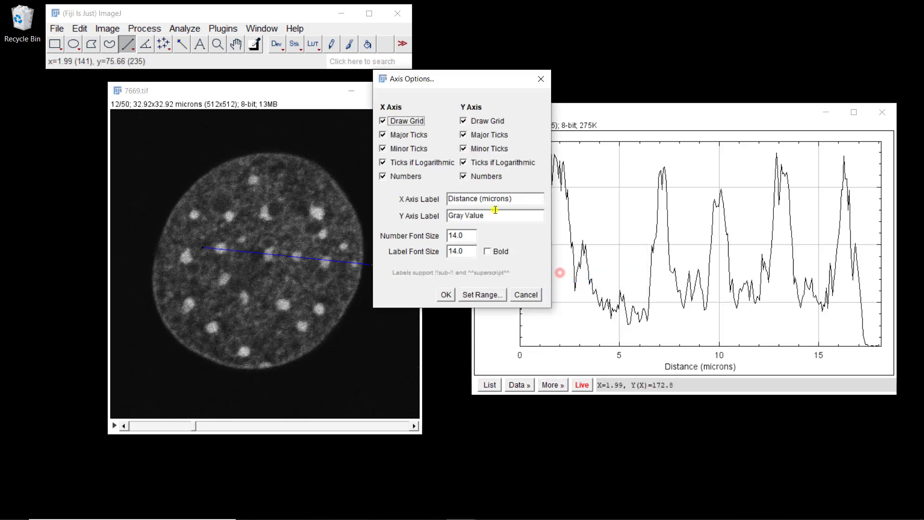
click(452, 295)
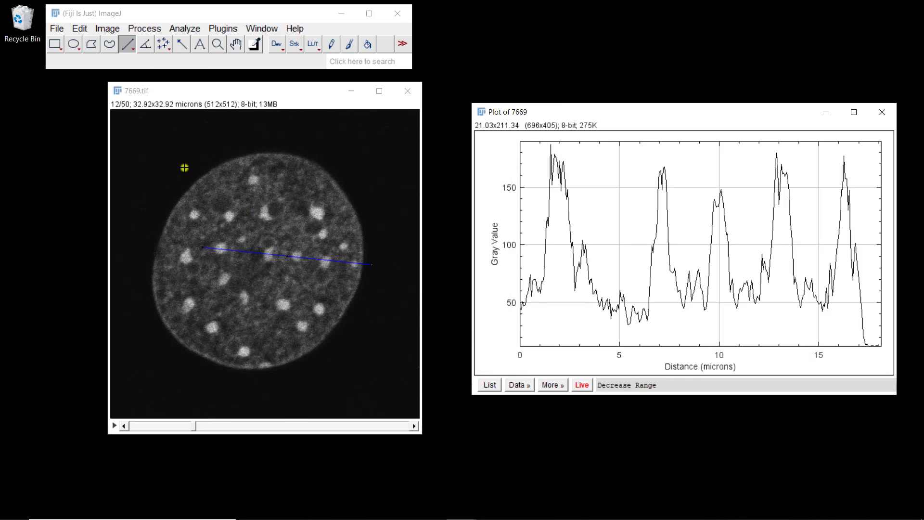
- Switch from straight to segmented line selections and return the 7669.tif stack to slice 1
right_click(129, 46)
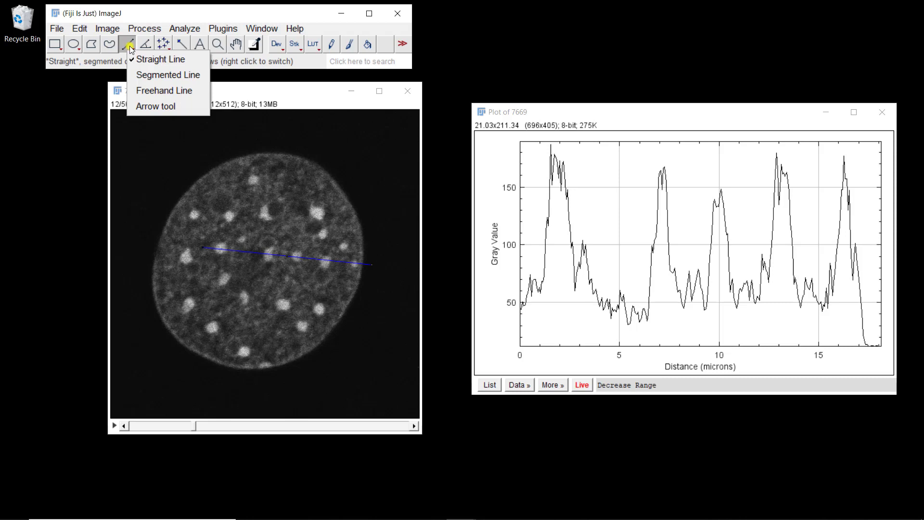
click(145, 78)
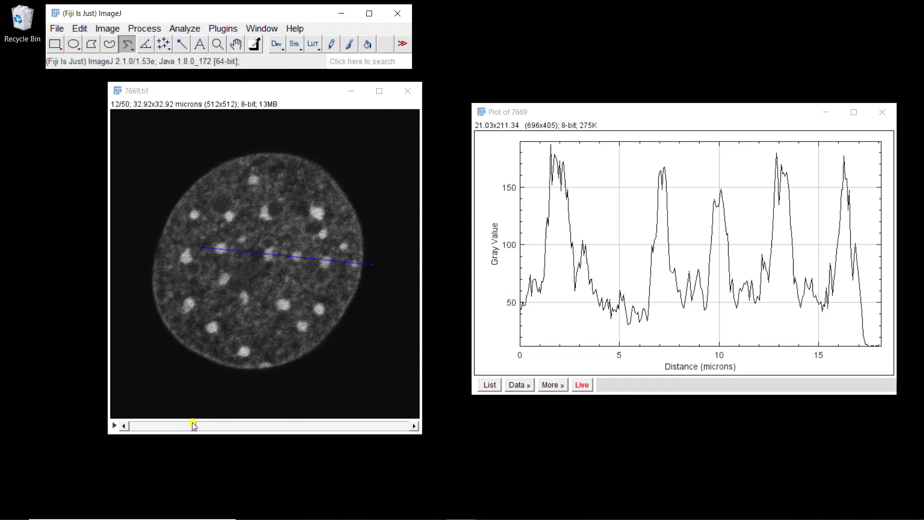
drag(192, 426, 121, 426)
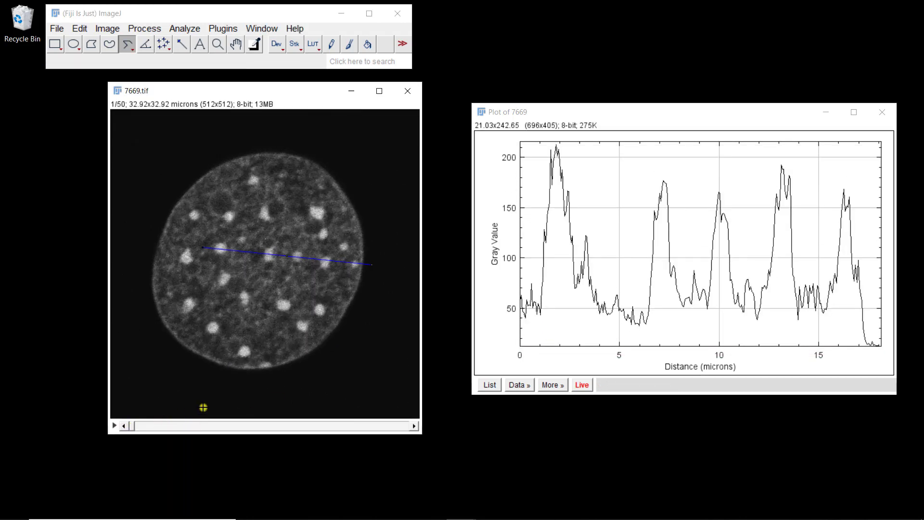
click(152, 231)
drag(173, 208, 187, 184)
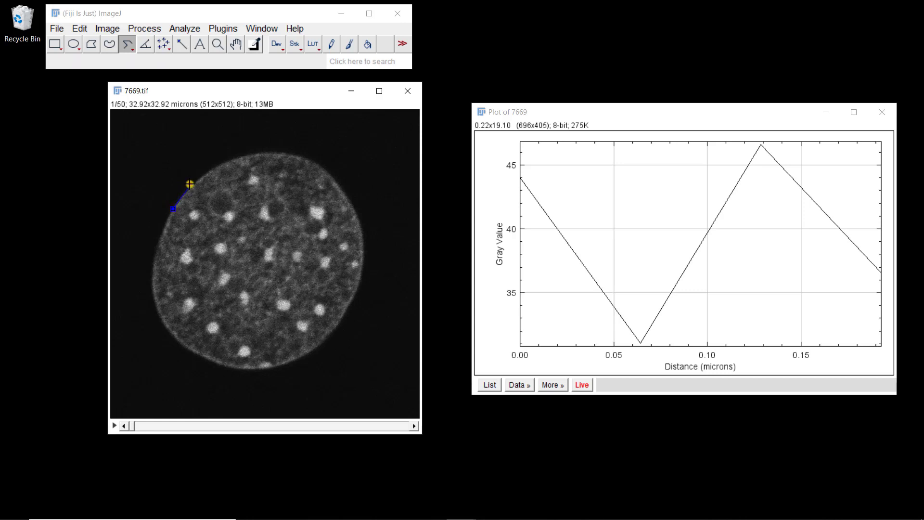
click(189, 185)
click(224, 159)
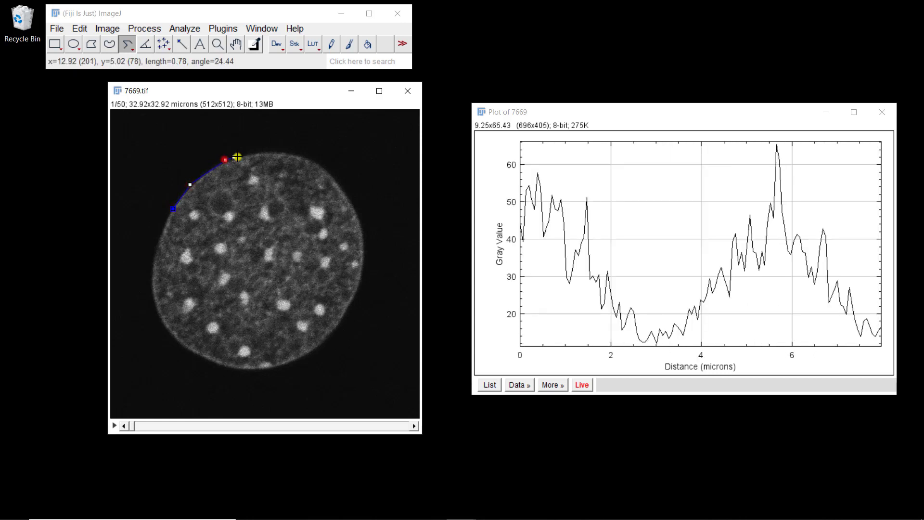
click(261, 151)
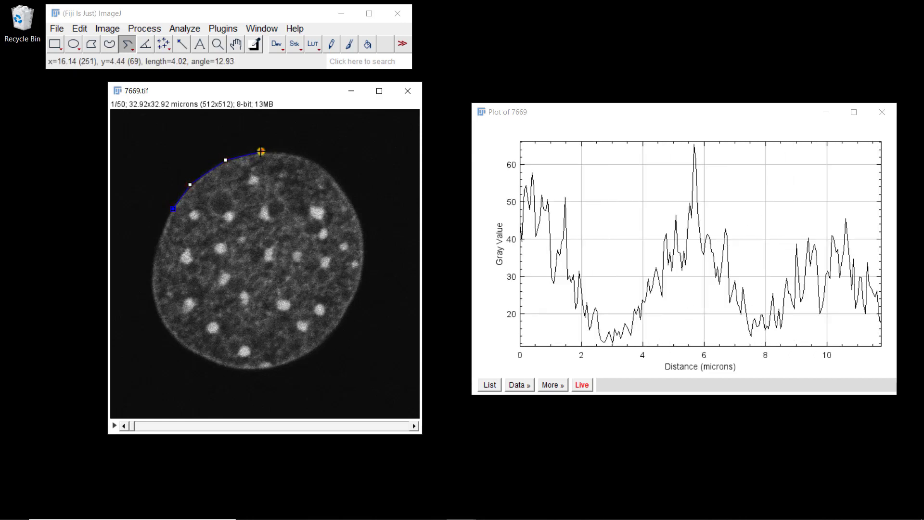
click(301, 155)
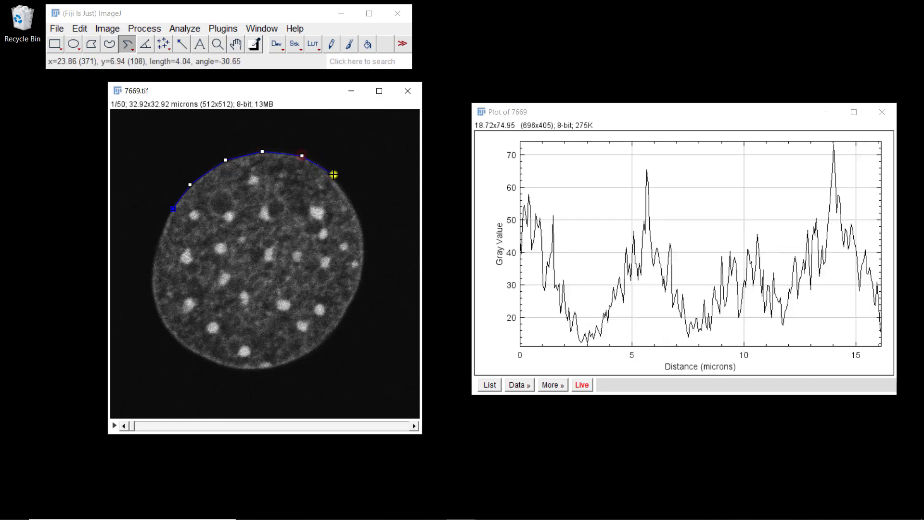
click(334, 175)
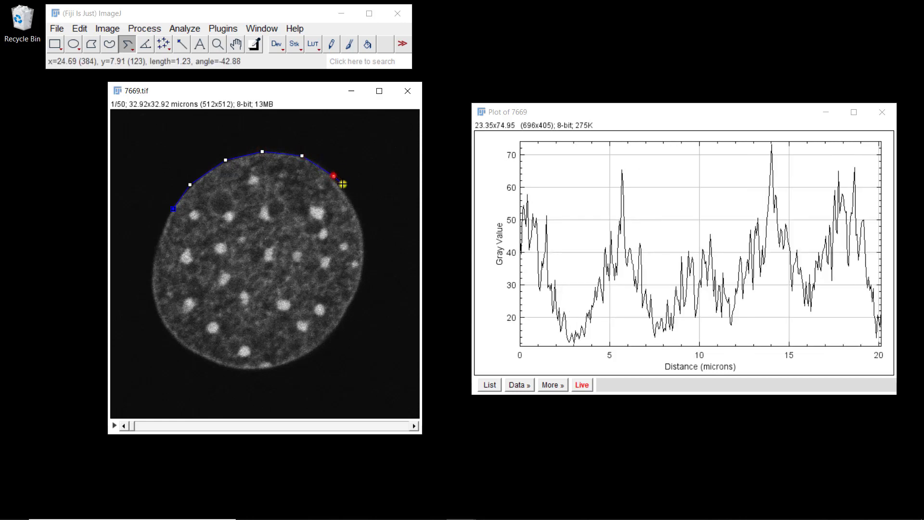
click(357, 207)
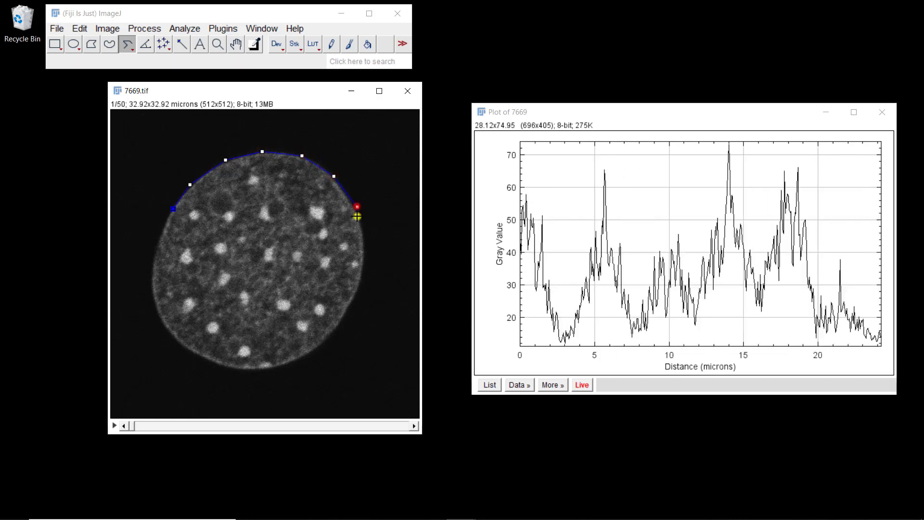
click(365, 252)
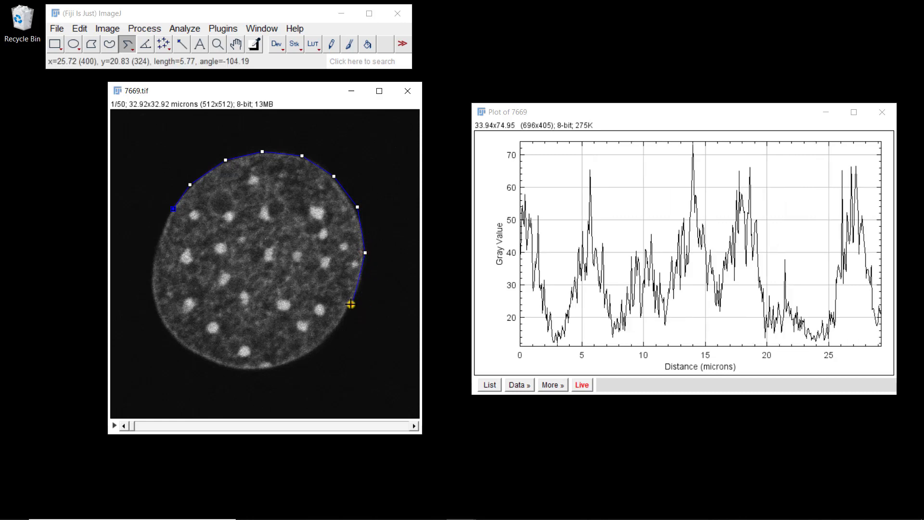
click(351, 304)
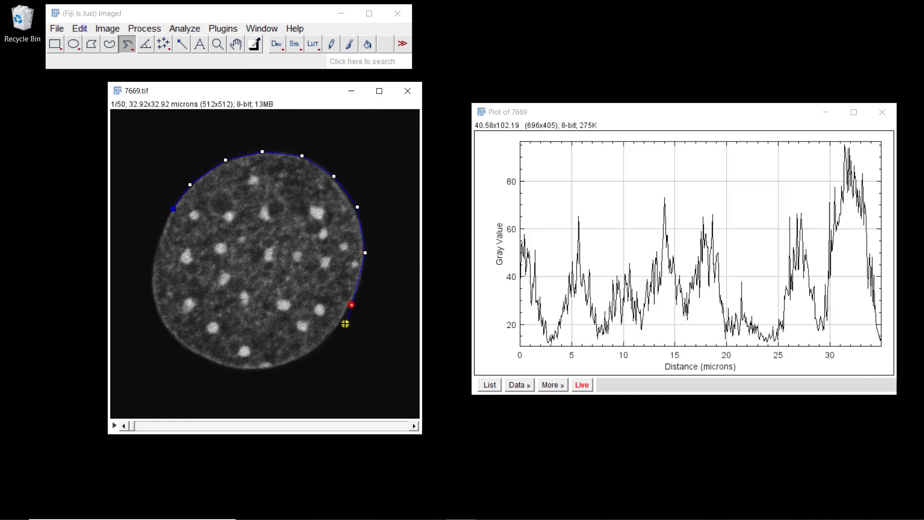
click(324, 342)
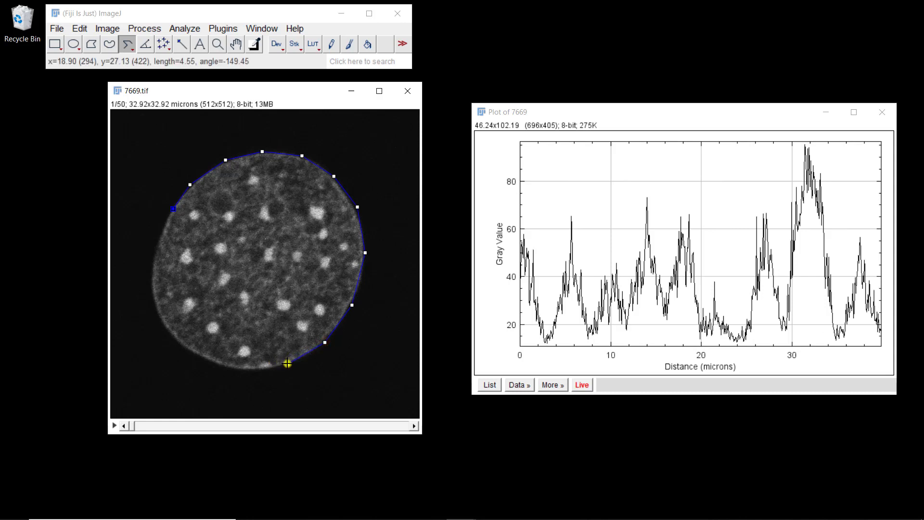
click(286, 364)
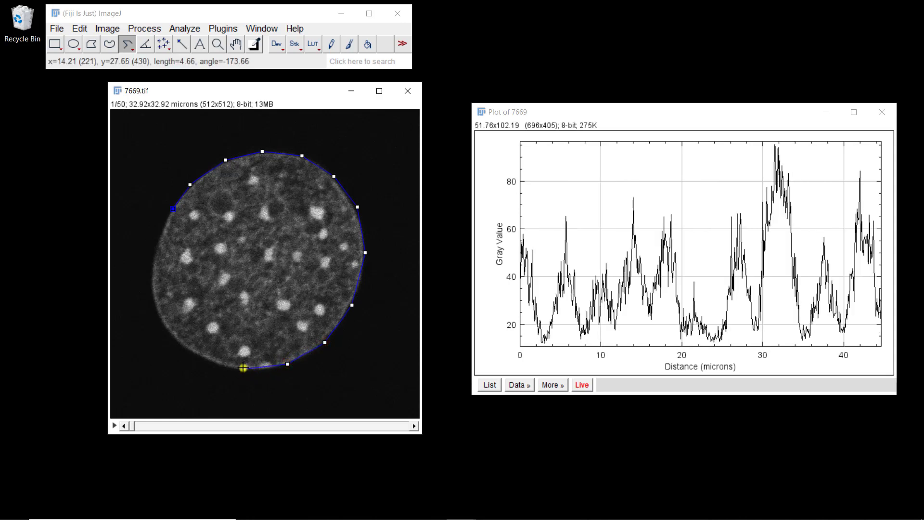
click(243, 369)
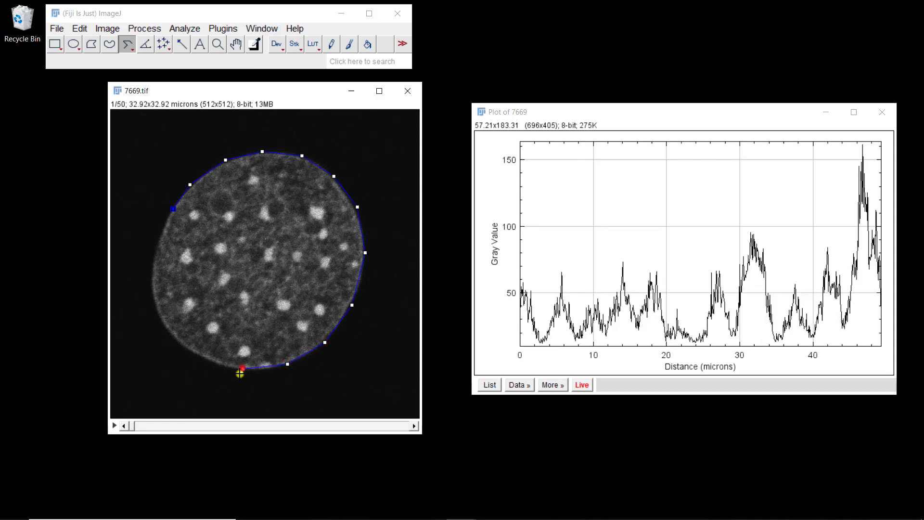
click(201, 359)
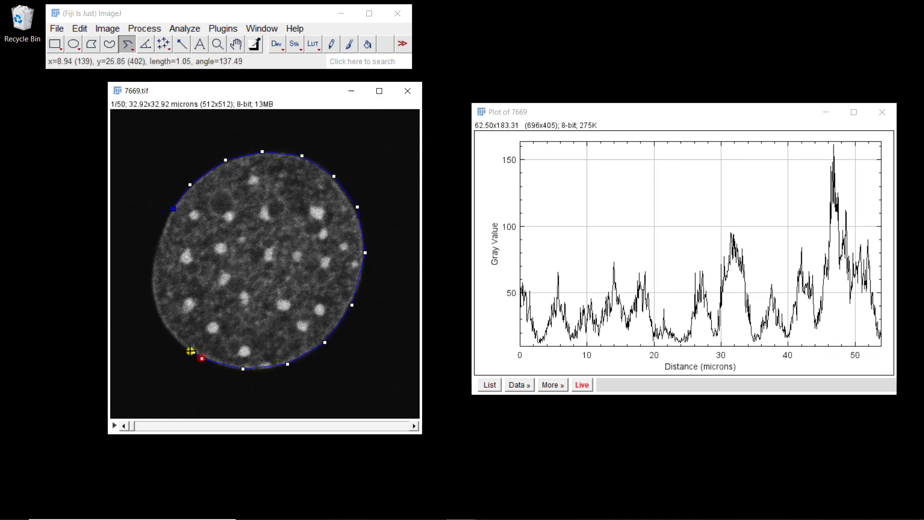
click(167, 331)
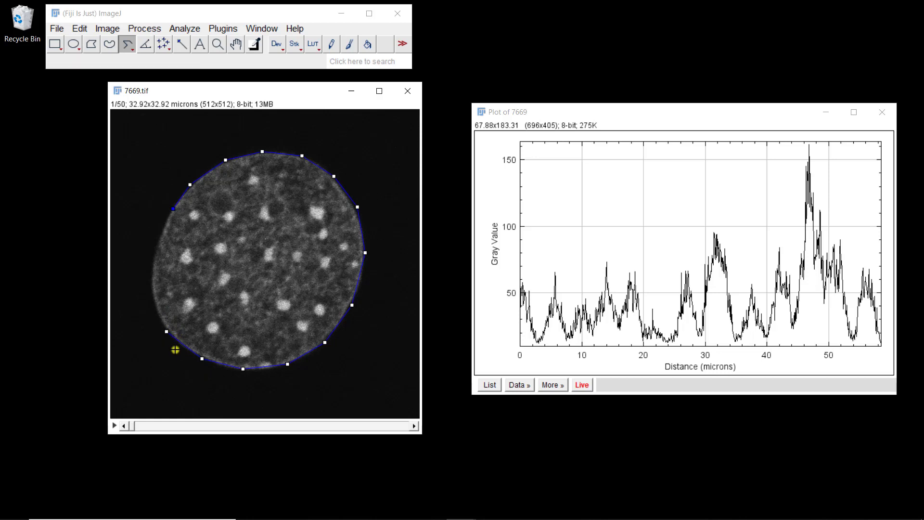
- Trace the nucleus boundary clockwise with a segmented line about 71 microns long, ending beside its start, and nudge its lowest vertex slightly outward
click(174, 205)
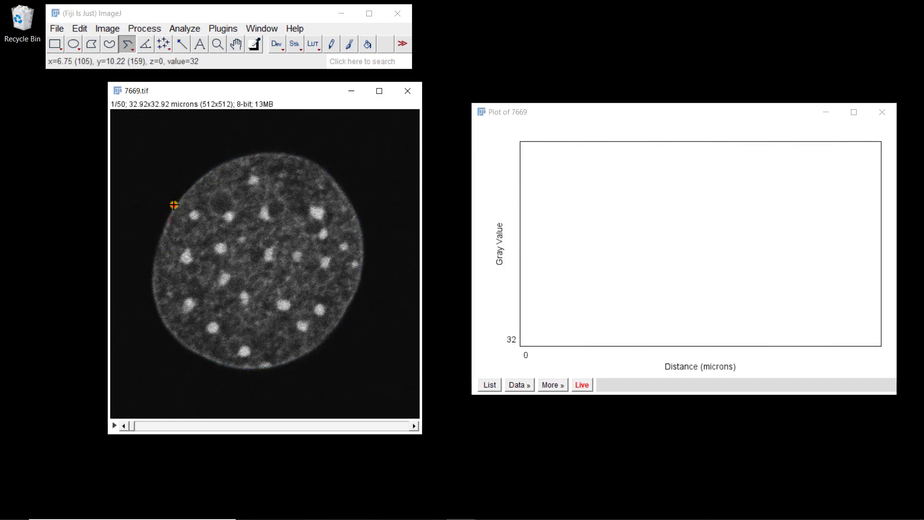
click(187, 186)
click(208, 170)
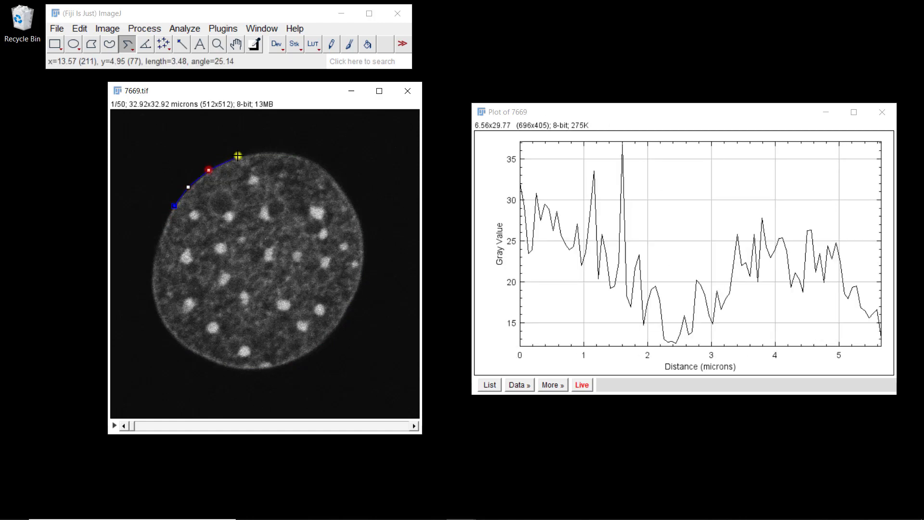
click(239, 158)
click(272, 152)
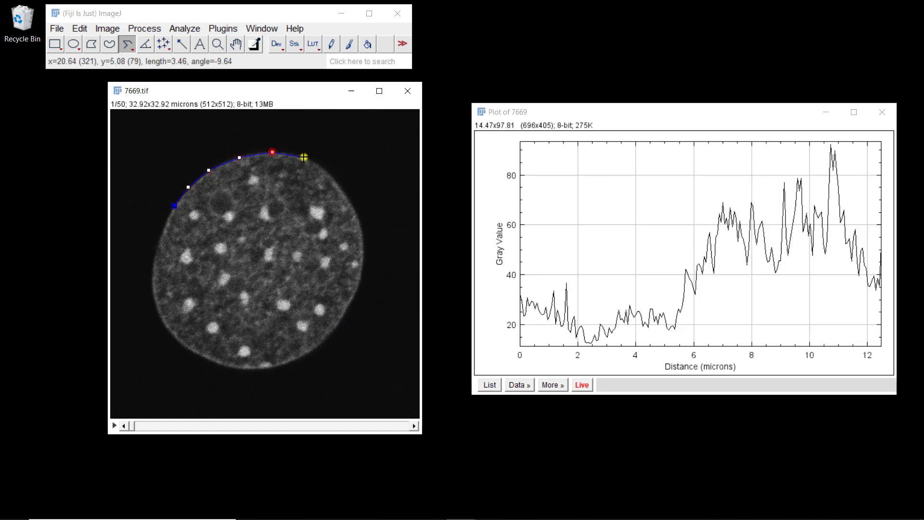
click(305, 156)
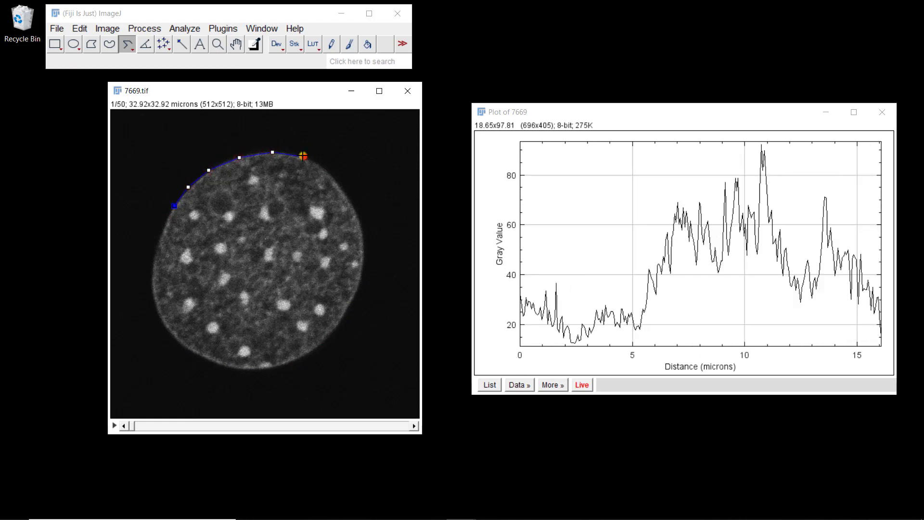
click(332, 177)
click(356, 210)
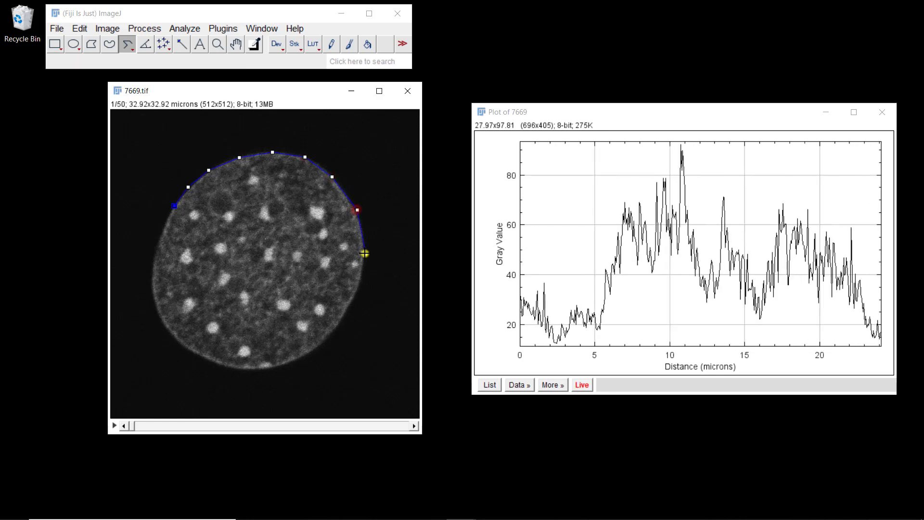
click(366, 255)
click(351, 306)
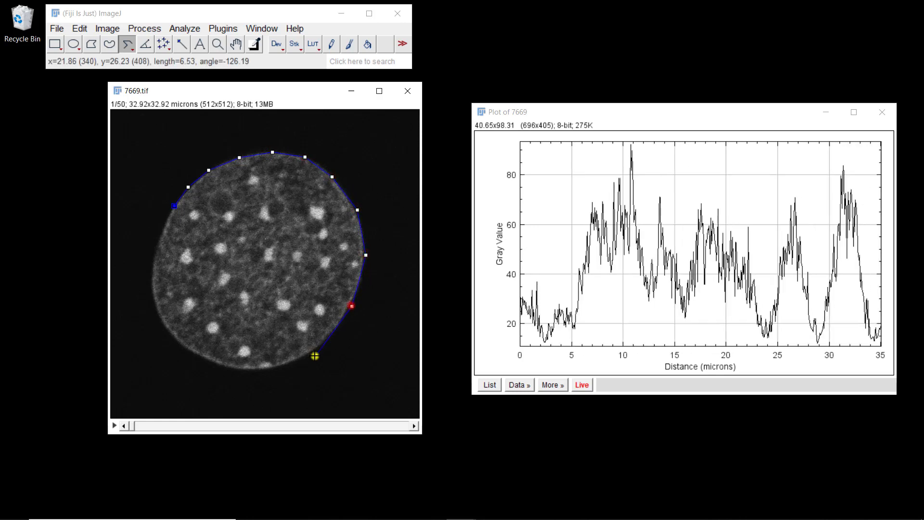
click(312, 352)
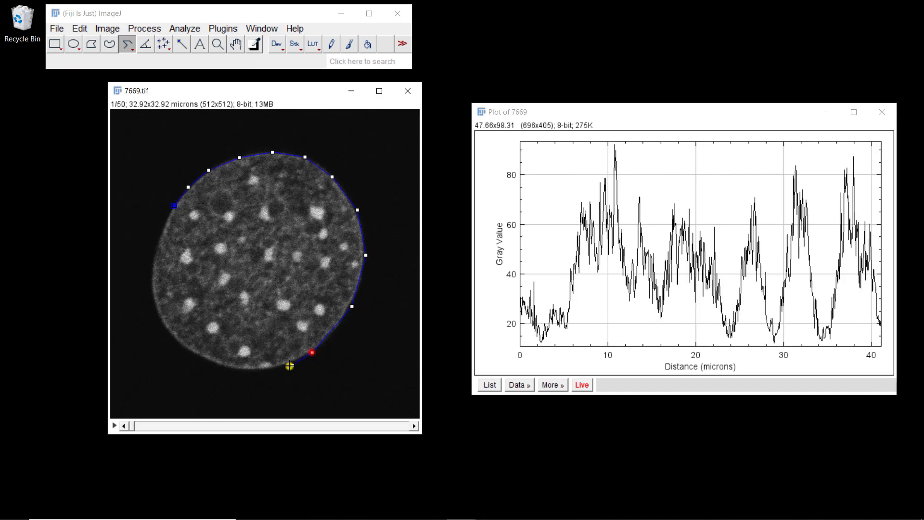
click(250, 370)
click(197, 355)
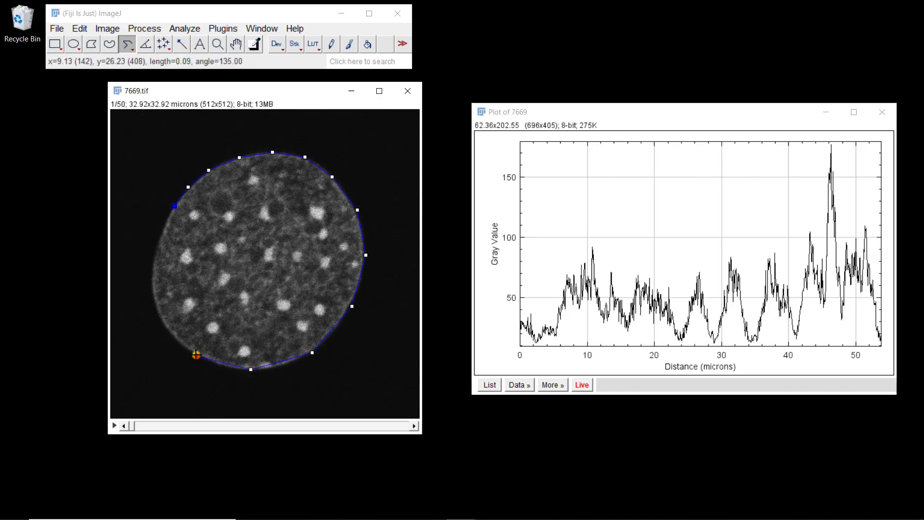
click(169, 333)
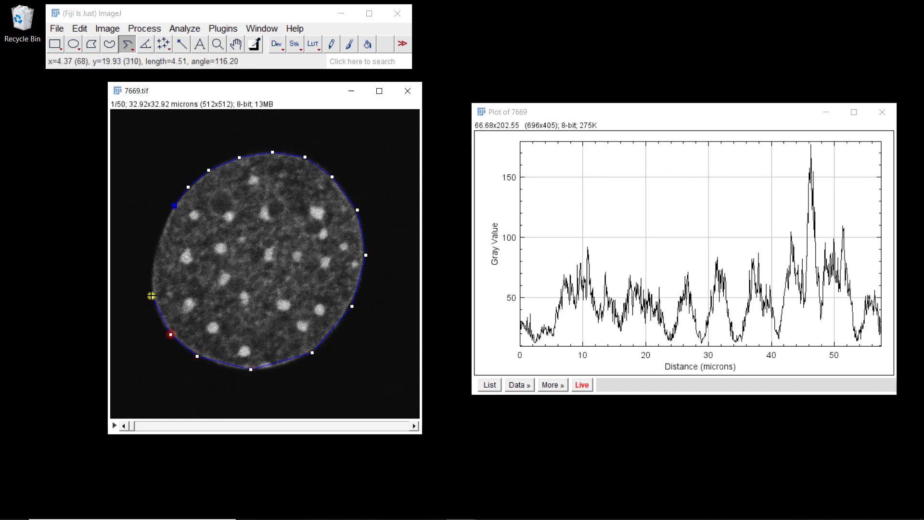
click(152, 297)
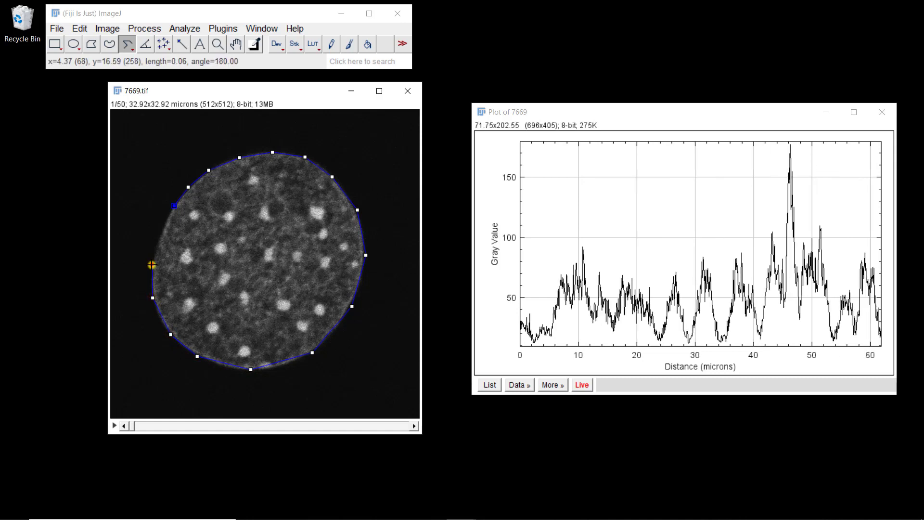
click(152, 265)
click(160, 233)
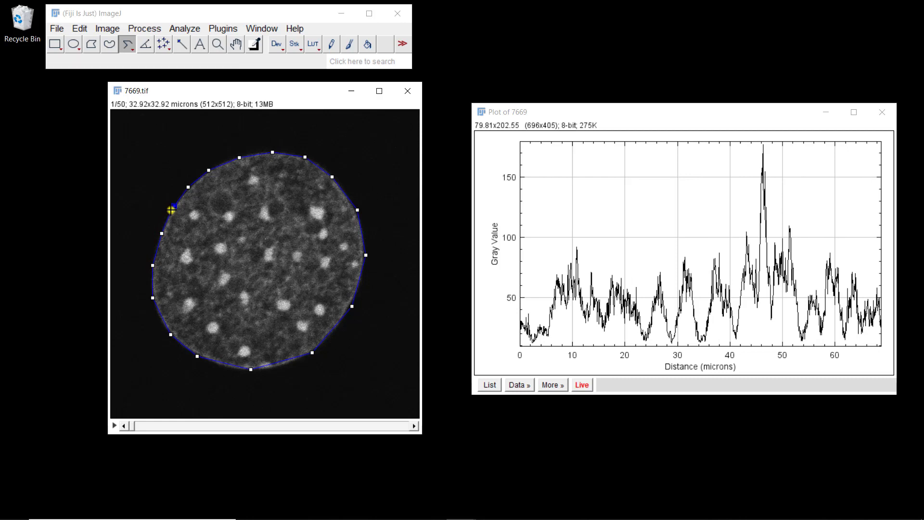
double_click(171, 210)
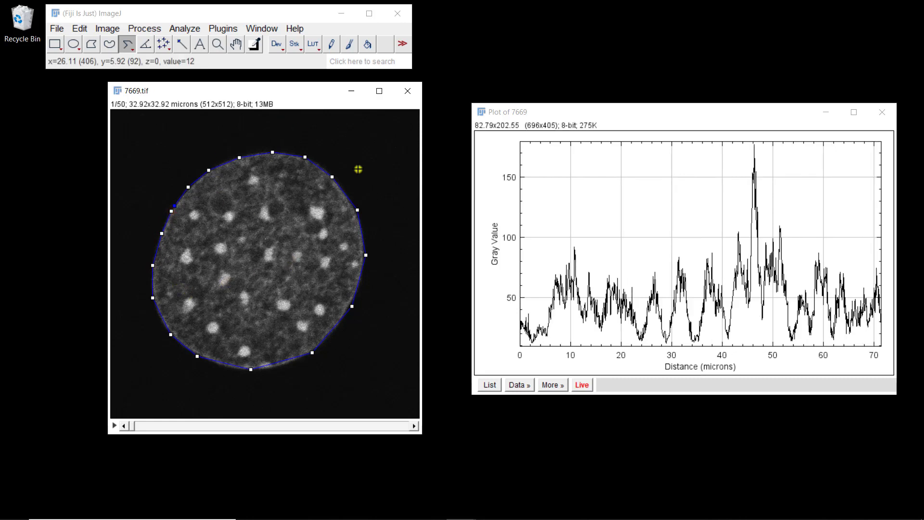
drag(255, 370, 250, 375)
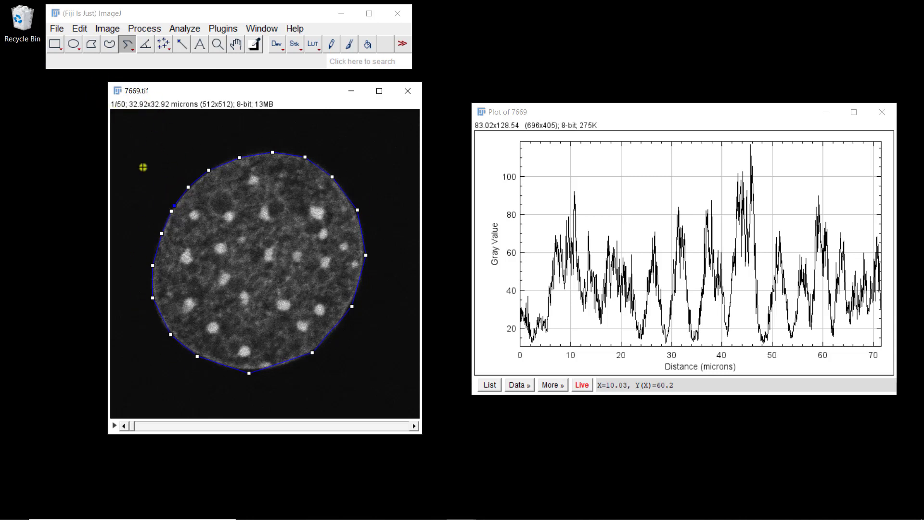
- Straighten the traced boundary on the current slice only into 7669-1.tif with a 20-pixel line width, and move the resulting strip window slightly up
click(80, 29)
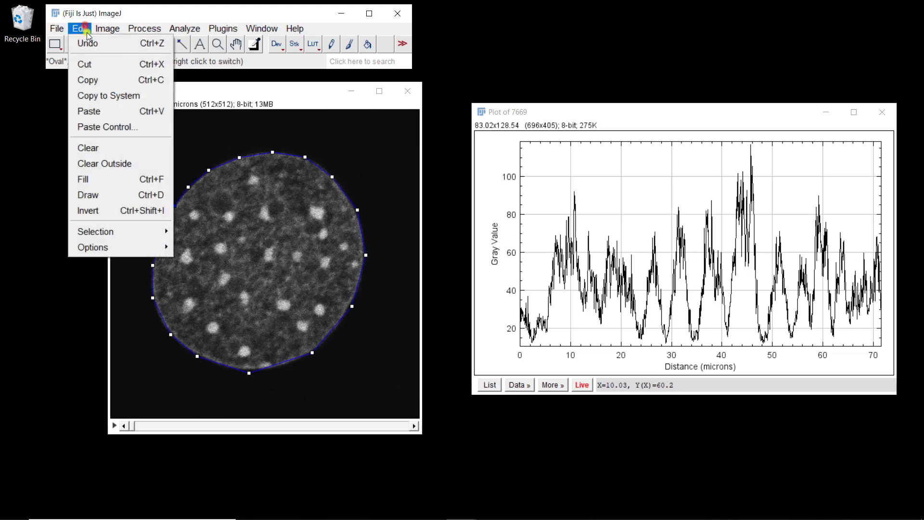
mouse_move(125, 233)
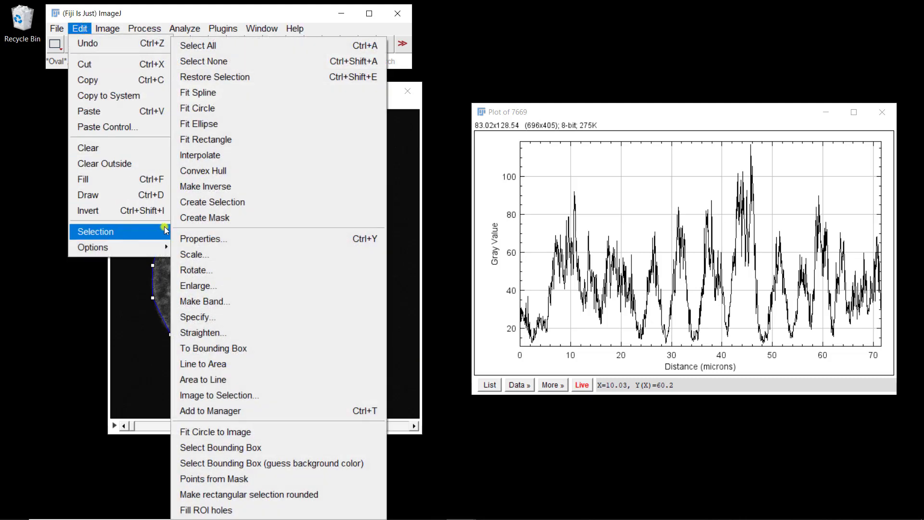
click(216, 334)
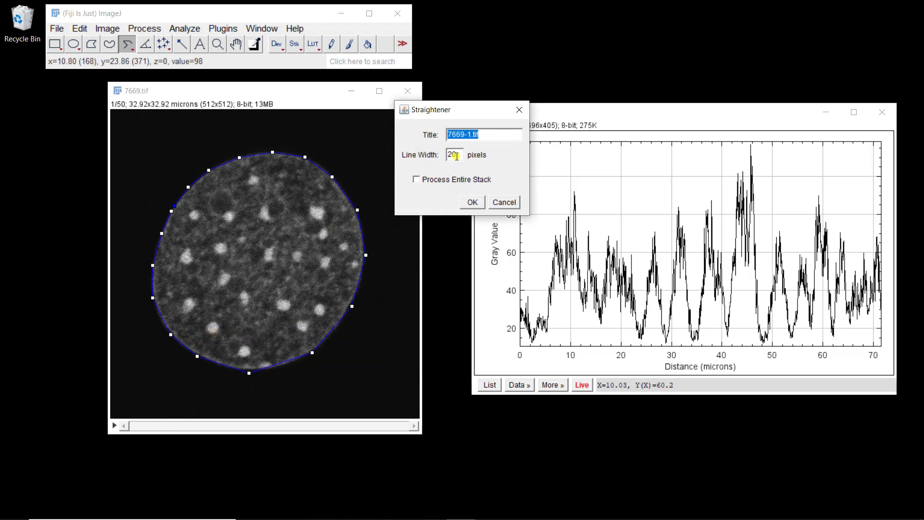
click(473, 203)
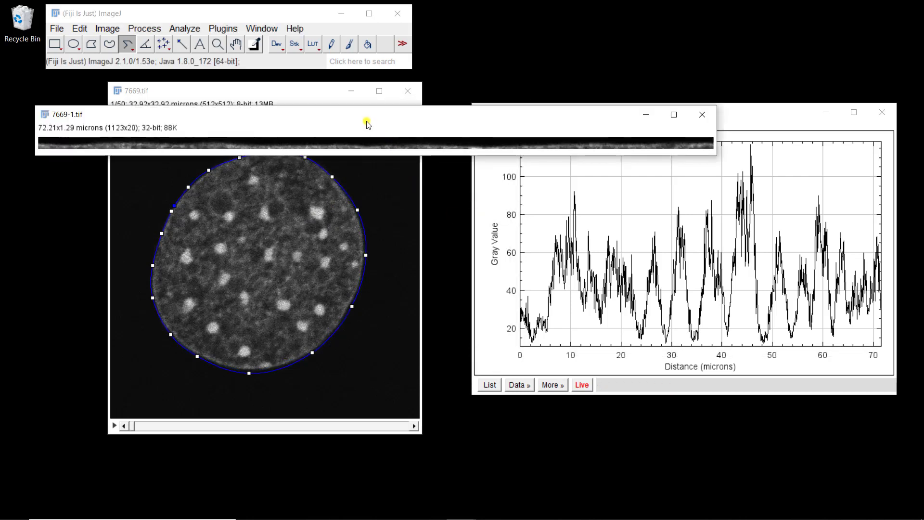
drag(367, 124, 362, 100)
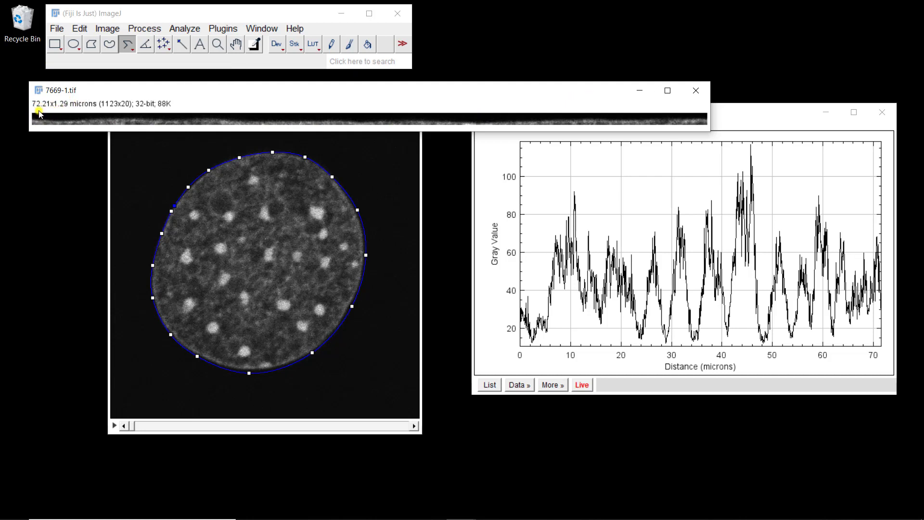
shift+click(172, 210)
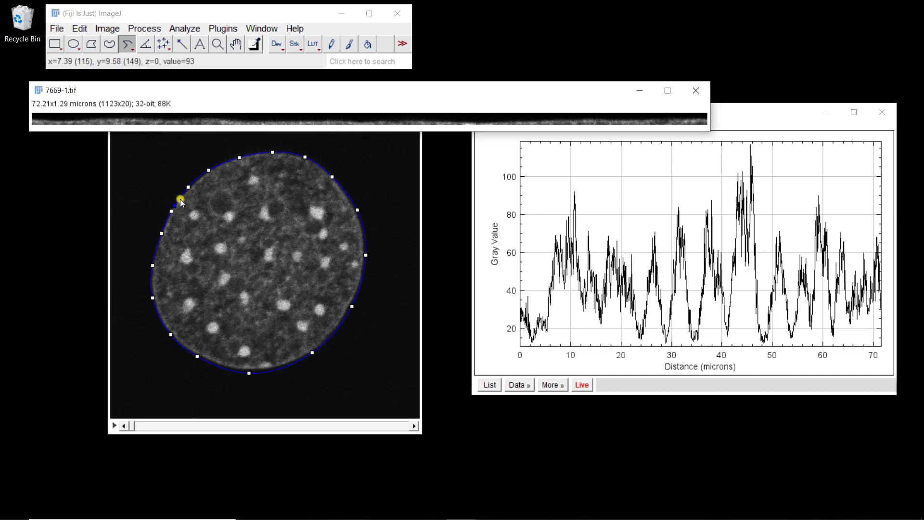